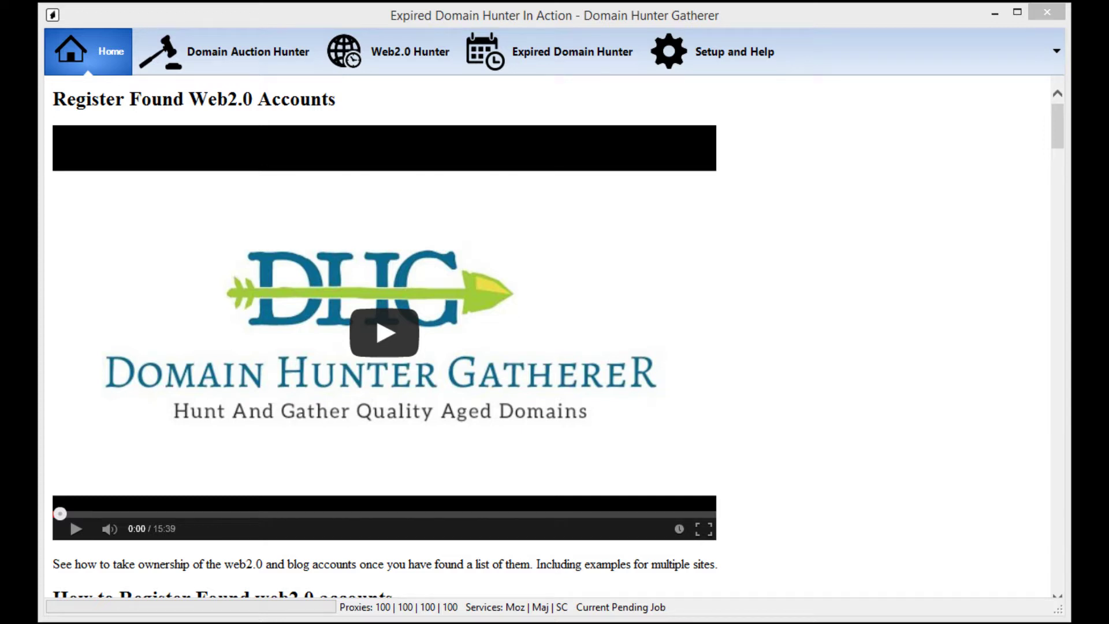
{"action": "left_click", "coordinate": [542, 68]}
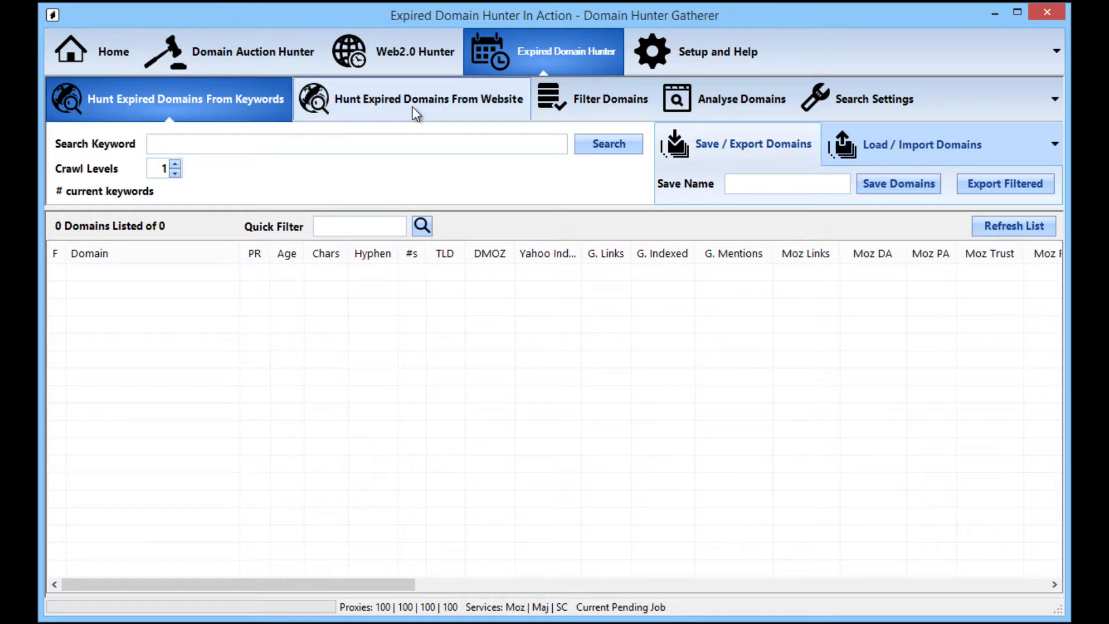
{"action": "left_click", "coordinate": [474, 118]}
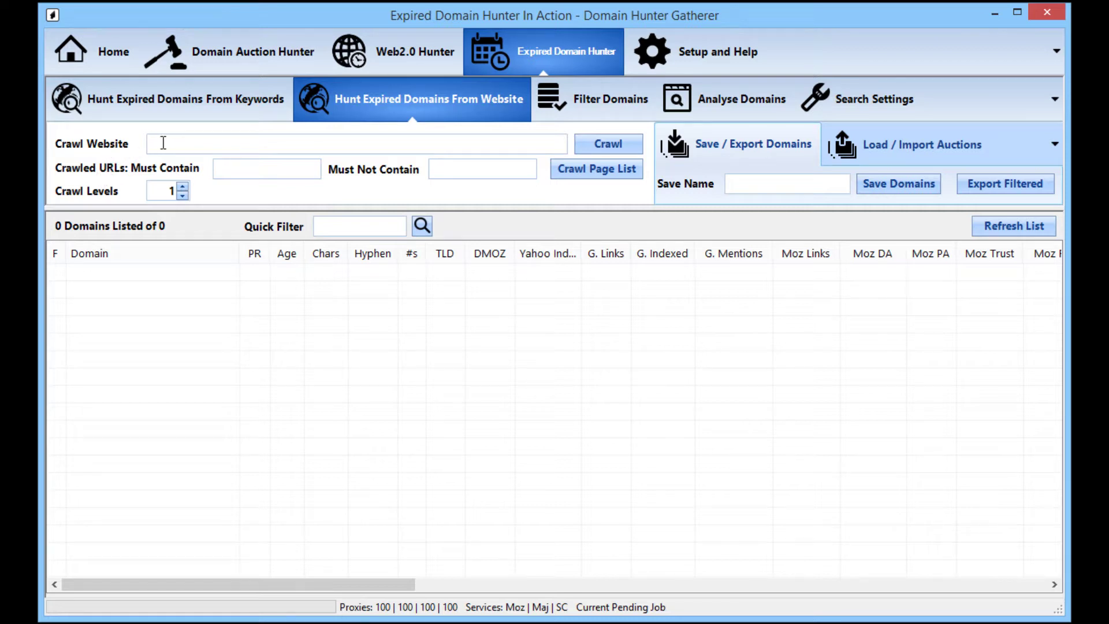
{"action": "left_click", "coordinate": [184, 149]}
{"action": "type", "text": "http://wikipedia.org"}
{"action": "key", "text": "BackSpace"}
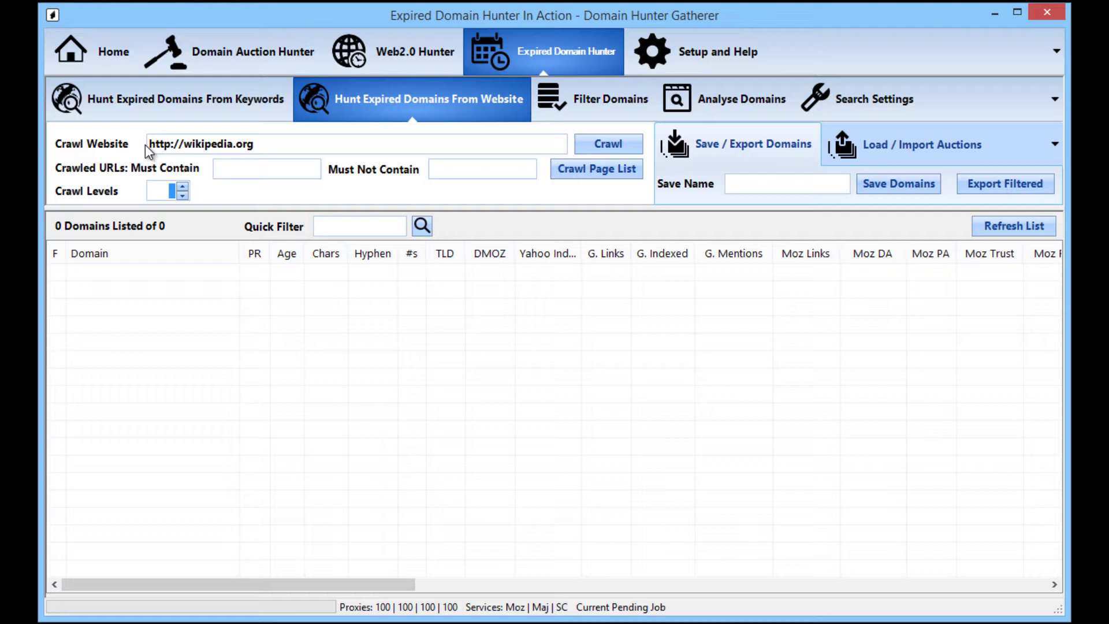
{"action": "type", "text": "500"}
{"action": "left_click", "coordinate": [186, 149]}
{"action": "type", "text": "en."}
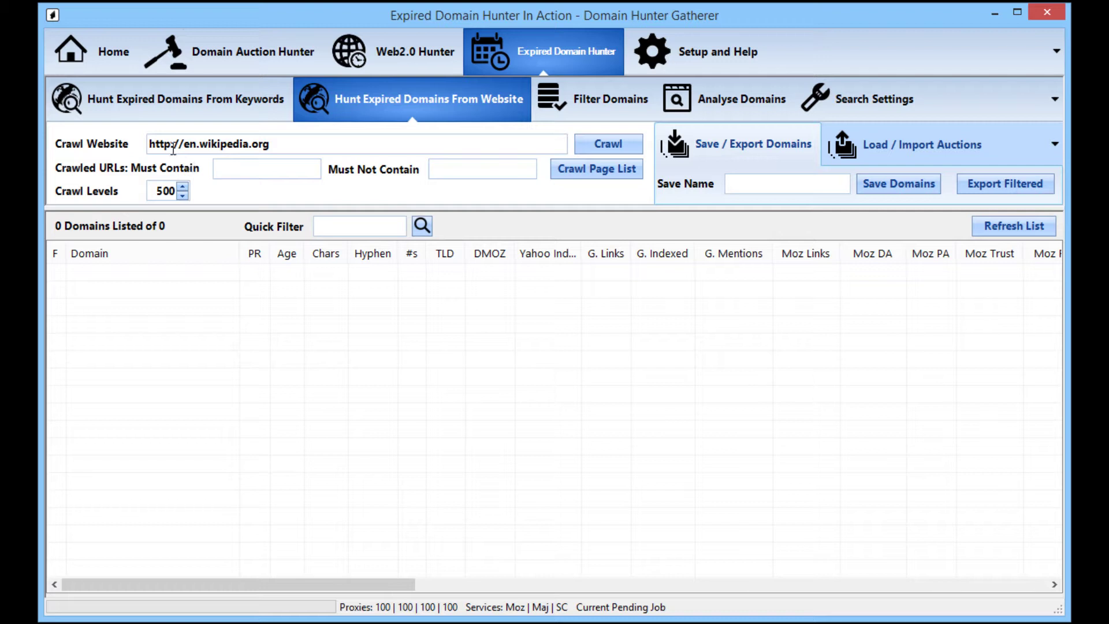
{"action": "left_click_drag", "start_coordinate": [200, 143], "coordinate": [170, 144]}
{"action": "left_click_drag", "start_coordinate": [184, 144], "coordinate": [197, 144]}
{"action": "left_click_drag", "start_coordinate": [270, 144], "coordinate": [147, 149]}
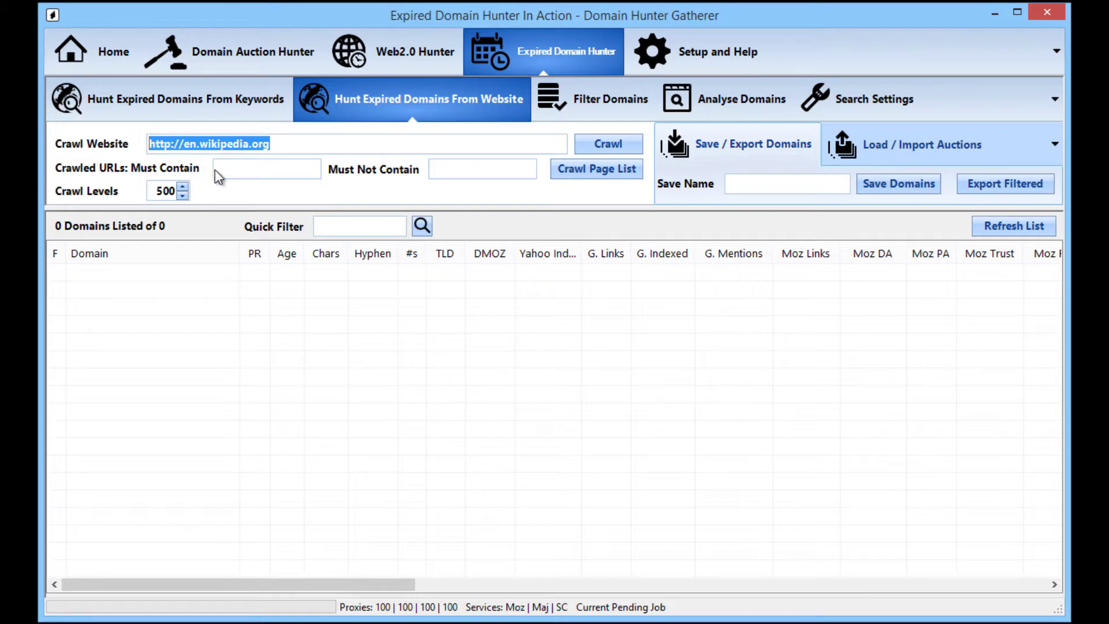
Try requiring crawled URLs to contain en.wikipedia and clear that condition again.
{"action": "left_click", "coordinate": [252, 172]}
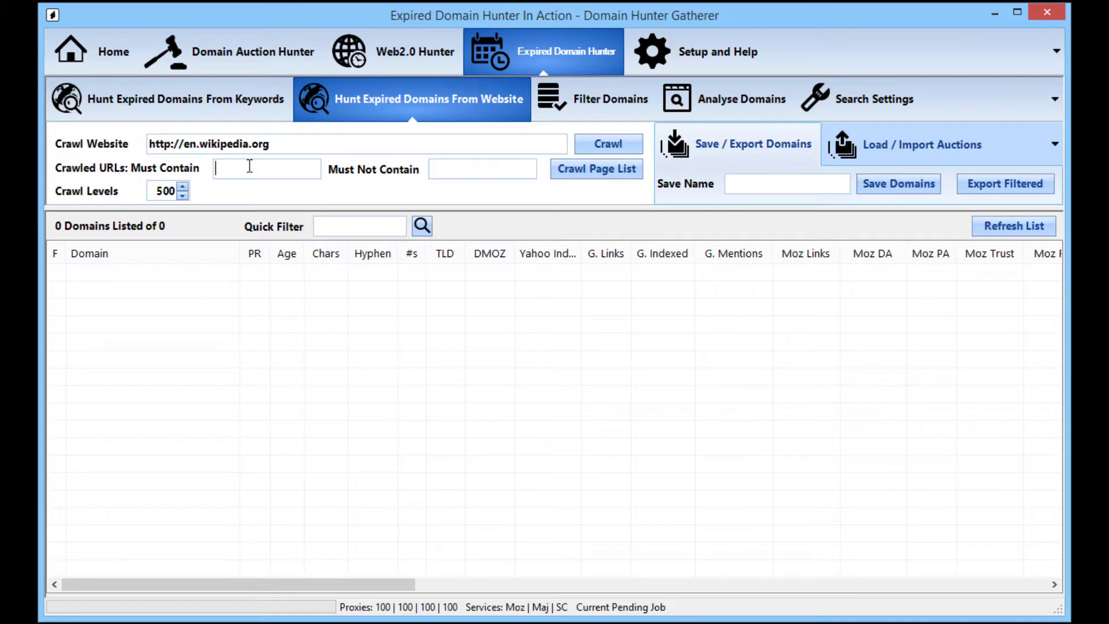
{"action": "type", "text": "e."}
{"action": "key", "text": "BackSpace"}
{"action": "type", "text": "n.wikipedia"}
{"action": "left_click_drag", "start_coordinate": [286, 169], "coordinate": [215, 169]}
{"action": "left_click", "coordinate": [299, 145]}
{"action": "left_click", "coordinate": [285, 170]}
{"action": "key", "text": "Delete"}
{"action": "left_click_drag", "start_coordinate": [285, 144], "coordinate": [186, 146]}
{"action": "type", "text": "bb"}
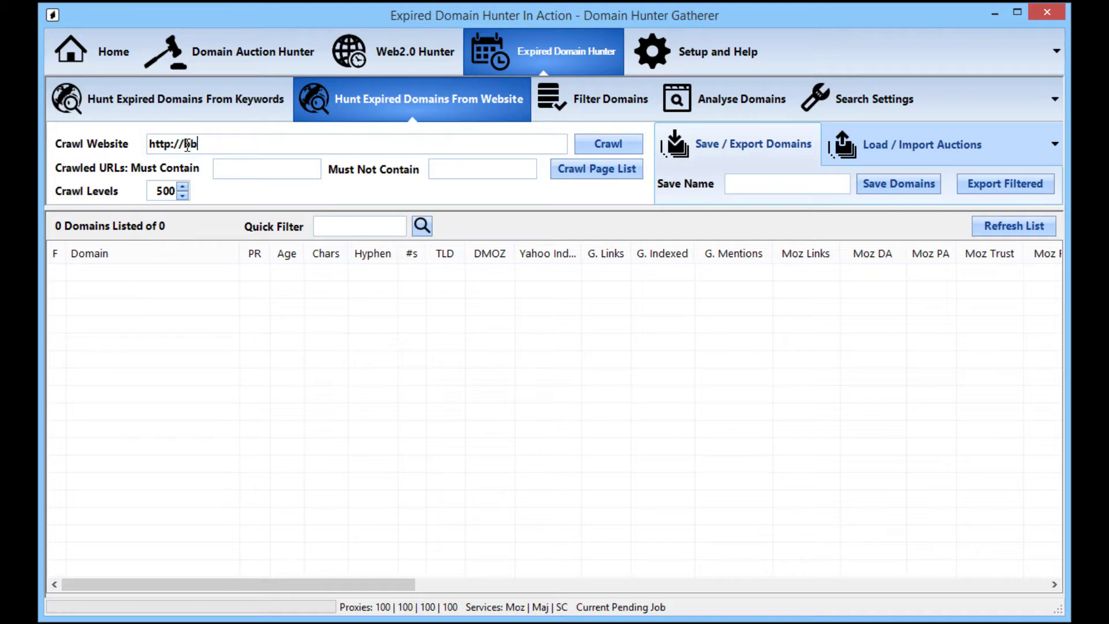
{"action": "type", "text": "c.co.uk"}
{"action": "key", "text": "BackSpace"}
{"action": "type", "text": "uk/radio1"}
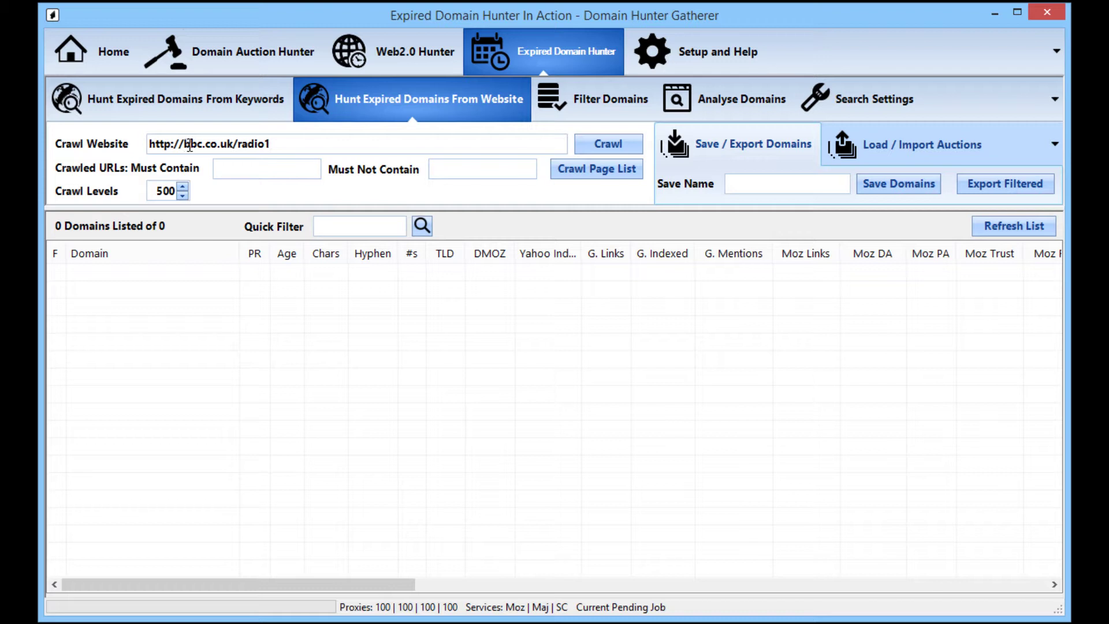
{"action": "left_click_drag", "start_coordinate": [287, 148], "coordinate": [121, 148]}
{"action": "left_click", "coordinate": [237, 149]}
{"action": "left_click_drag", "start_coordinate": [287, 145], "coordinate": [138, 148]}
{"action": "left_click", "coordinate": [221, 149]}
{"action": "left_click_drag", "start_coordinate": [188, 143], "coordinate": [247, 140]}
{"action": "left_click", "coordinate": [248, 147]}
Require crawled URLs to contain radio1.
{"action": "left_click", "coordinate": [243, 163]}
{"action": "type", "text": "radio1"}
{"action": "left_click", "coordinate": [462, 169]}
{"action": "left_click_drag", "start_coordinate": [238, 143], "coordinate": [183, 170]}
{"action": "key", "text": "BackSpace"}
{"action": "key", "text": "BackSpace"}
{"action": "left_click", "coordinate": [458, 169]}
{"action": "type", "text": "radio1"}
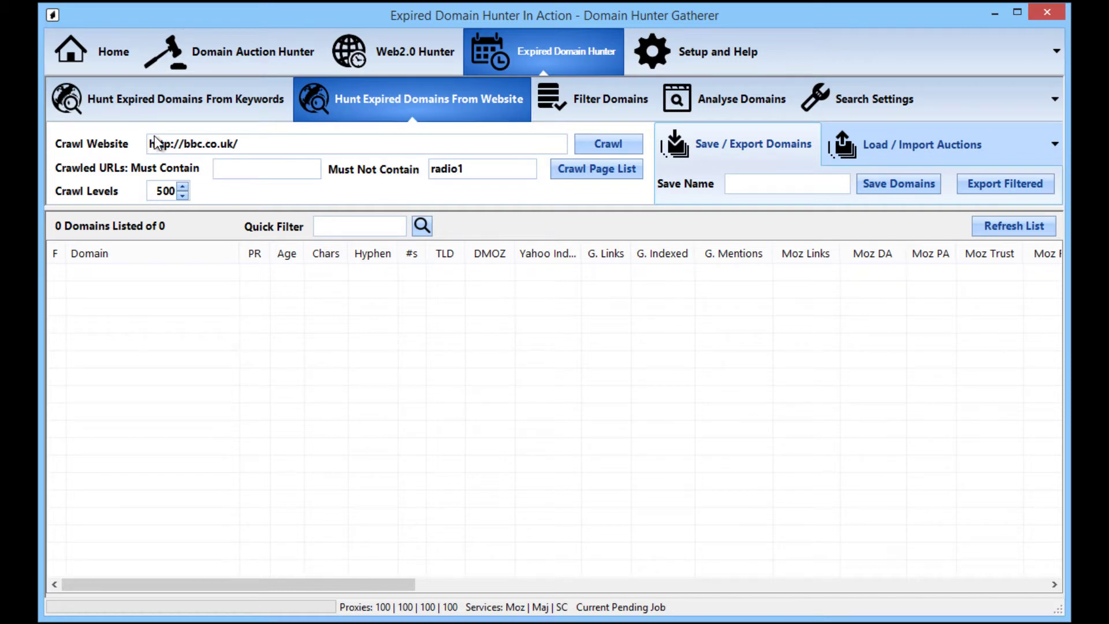
Replace the excluded URL terms with the comma-separated list news,radio,radio2.
{"action": "double_click", "coordinate": [457, 169]}
{"action": "left_click", "coordinate": [471, 169]}
{"action": "double_click", "coordinate": [435, 171]}
{"action": "type", "text": "news,radio,radio2"}
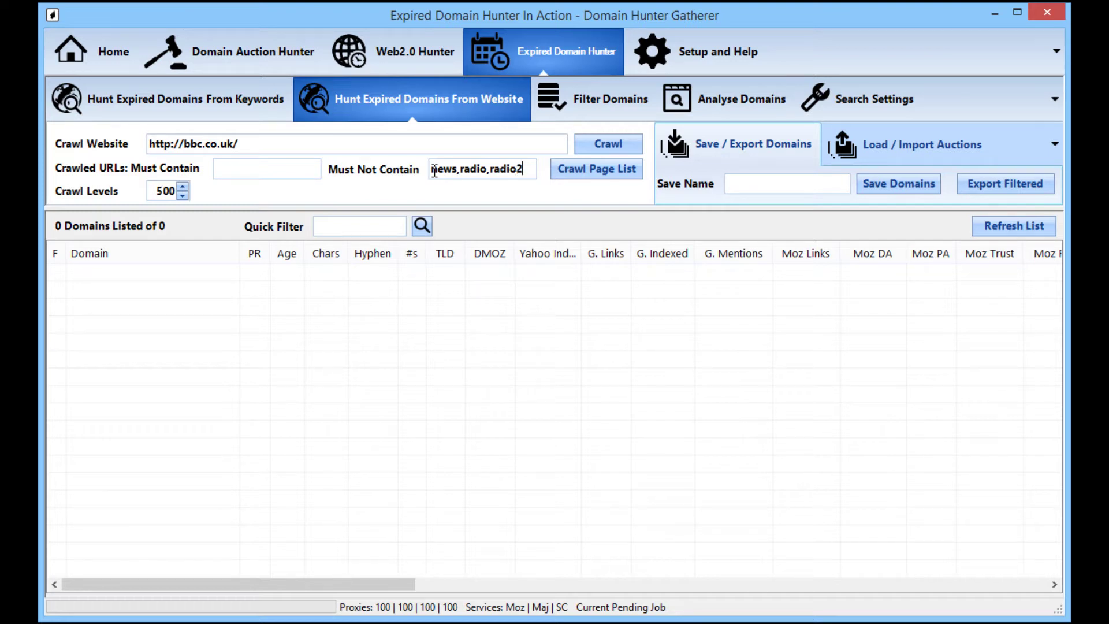
Clear all excluded URL terms and start crawling the website.
{"action": "key", "text": "BackSpace"}
{"action": "key", "text": "BackSpace"}
{"action": "key", "text": "BackSpace"}
{"action": "key", "text": "BackSpace"}
{"action": "key", "text": "BackSpace"}
{"action": "key", "text": "BackSpace"}
{"action": "key", "text": "BackSpace"}
{"action": "key", "text": "BackSpace"}
{"action": "key", "text": "BackSpace"}
{"action": "key", "text": "BackSpace"}
{"action": "key", "text": "BackSpace"}
{"action": "key", "text": "BackSpace"}
{"action": "key", "text": "BackSpace"}
{"action": "key", "text": "BackSpace"}
{"action": "key", "text": "BackSpace"}
{"action": "key", "text": "BackSpace"}
{"action": "key", "text": "BackSpace"}
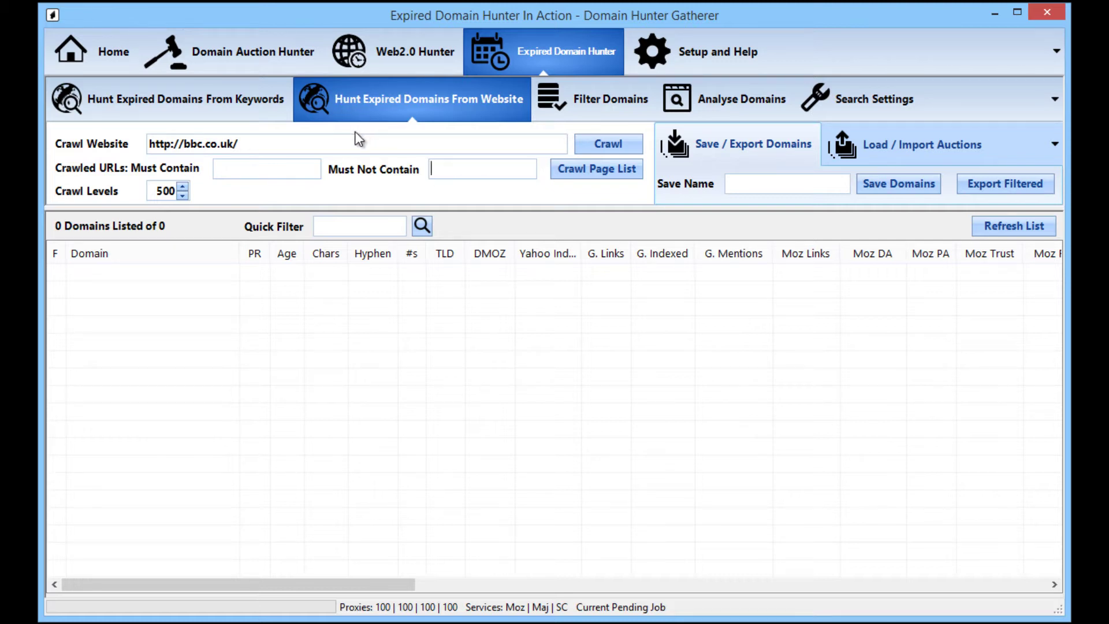
{"action": "left_click", "coordinate": [583, 148]}
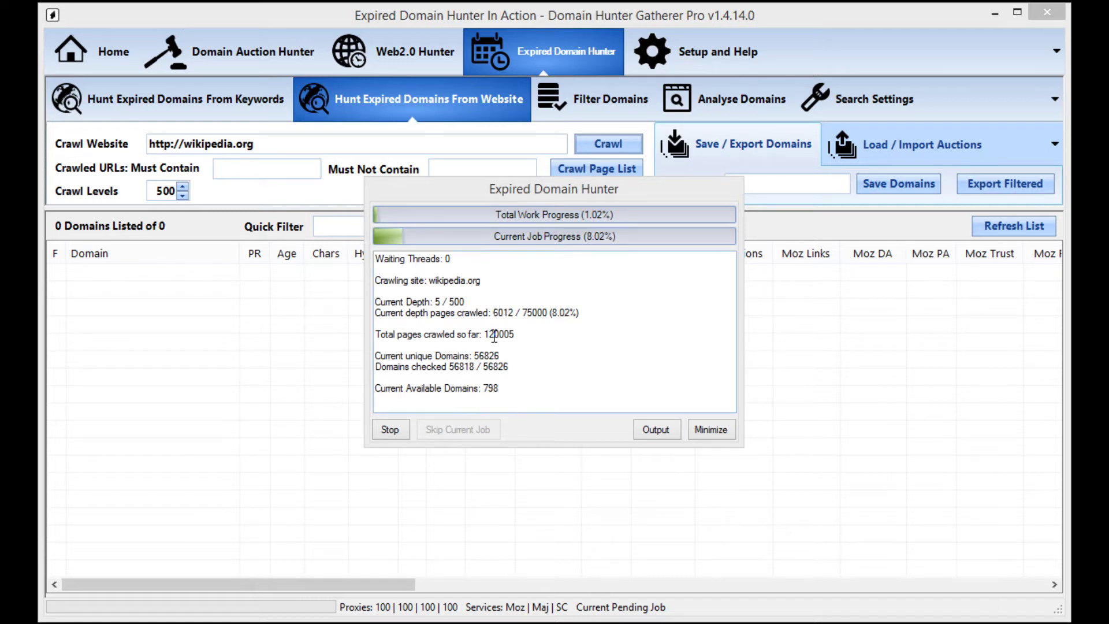
Check the crawl's page and domain progress figures and stop the running crawl.
{"action": "left_click_drag", "start_coordinate": [501, 333], "coordinate": [490, 334]}
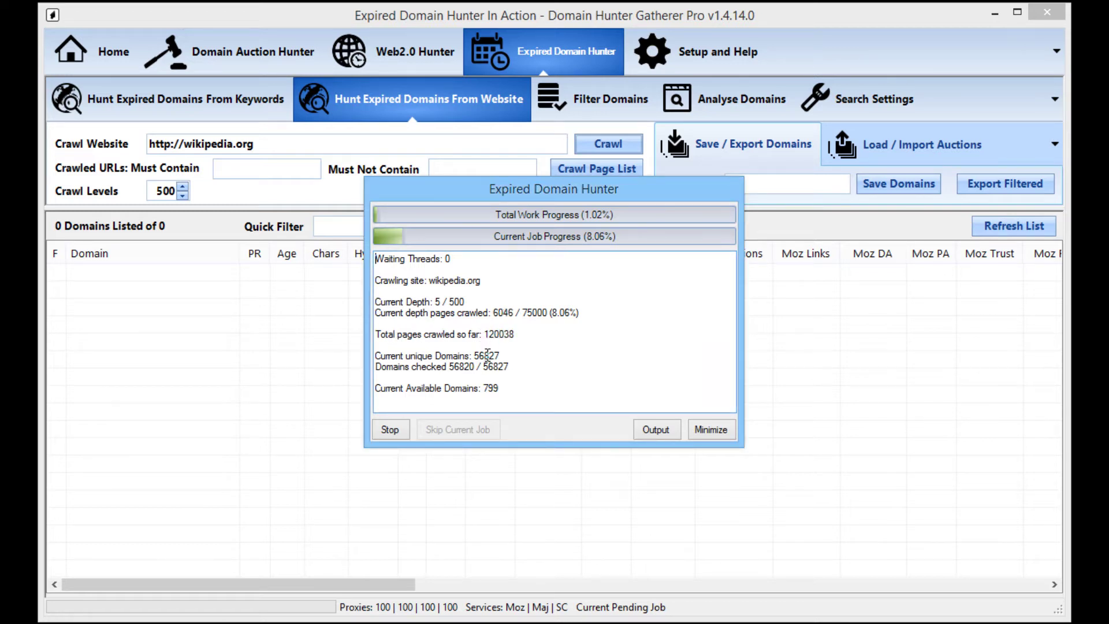
{"action": "left_click_drag", "start_coordinate": [483, 354], "coordinate": [486, 355]}
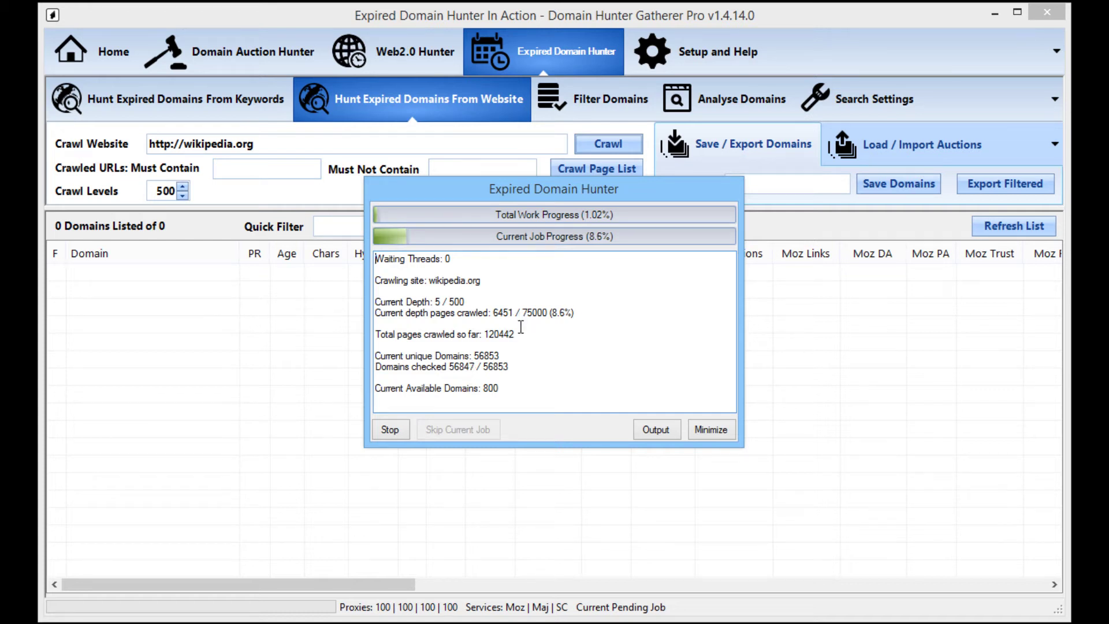
{"action": "key", "text": "ctrl+a"}
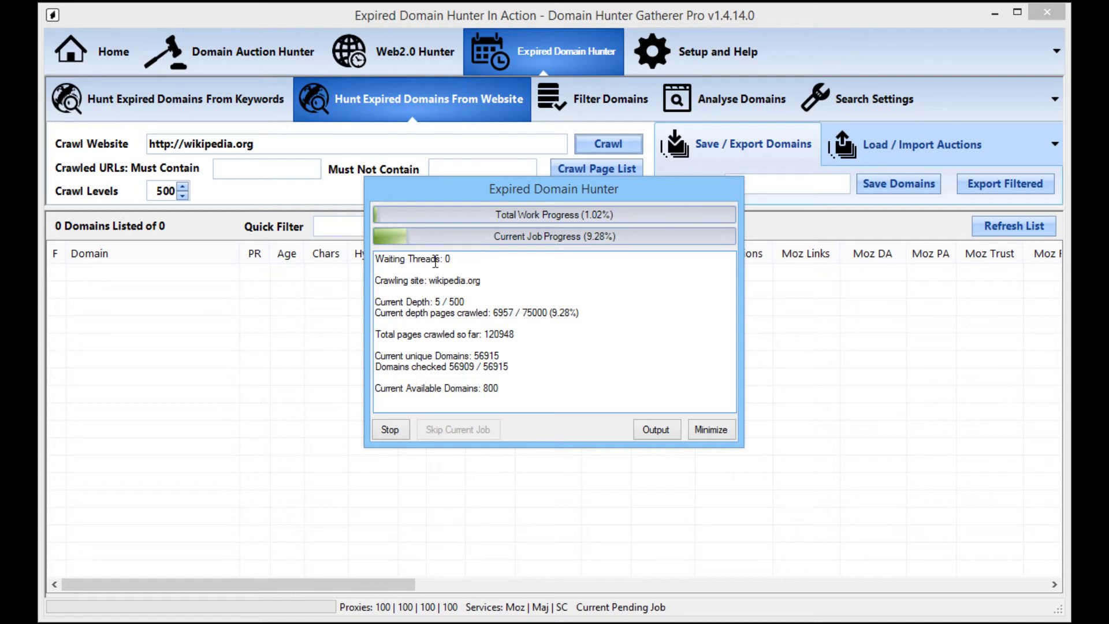
{"action": "left_click", "coordinate": [444, 302], "text": "shift"}
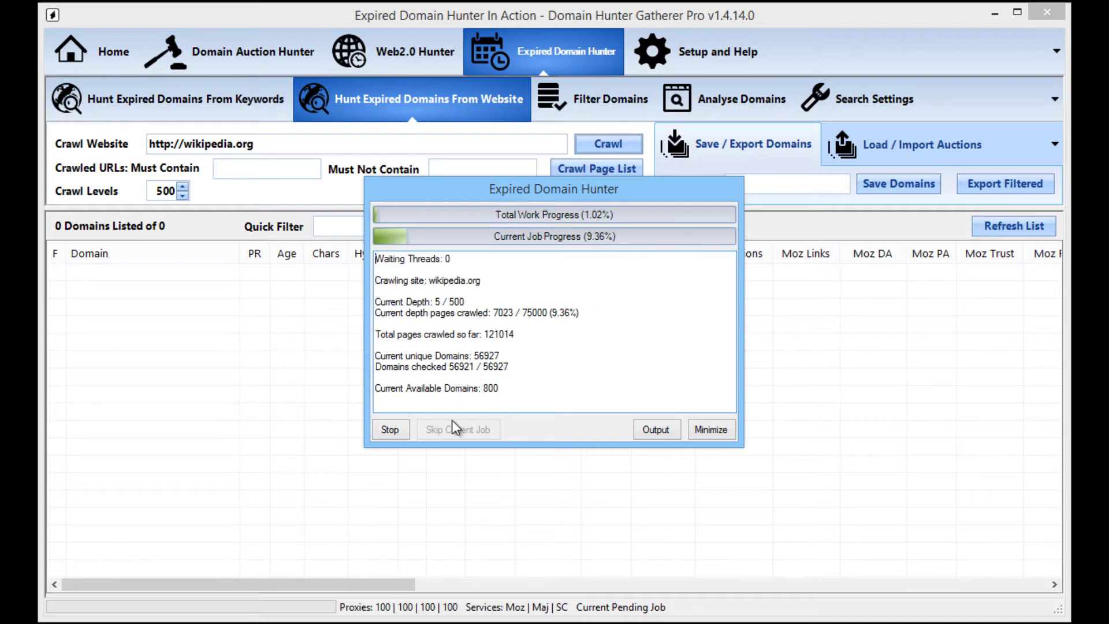
{"action": "left_click", "coordinate": [404, 436]}
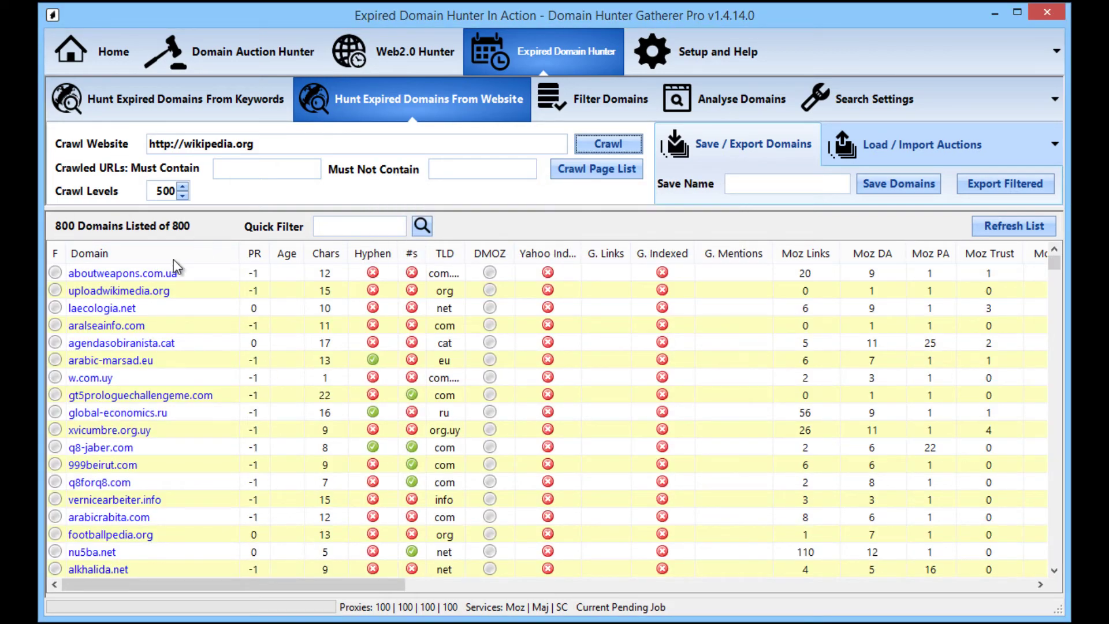
Browse the found domains and sort them by PR, highest first.
{"action": "scroll", "coordinate": [321, 374], "scroll_direction": "down", "scroll_amount": 10}
{"action": "scroll", "coordinate": [320, 375], "scroll_direction": "down", "scroll_amount": 15}
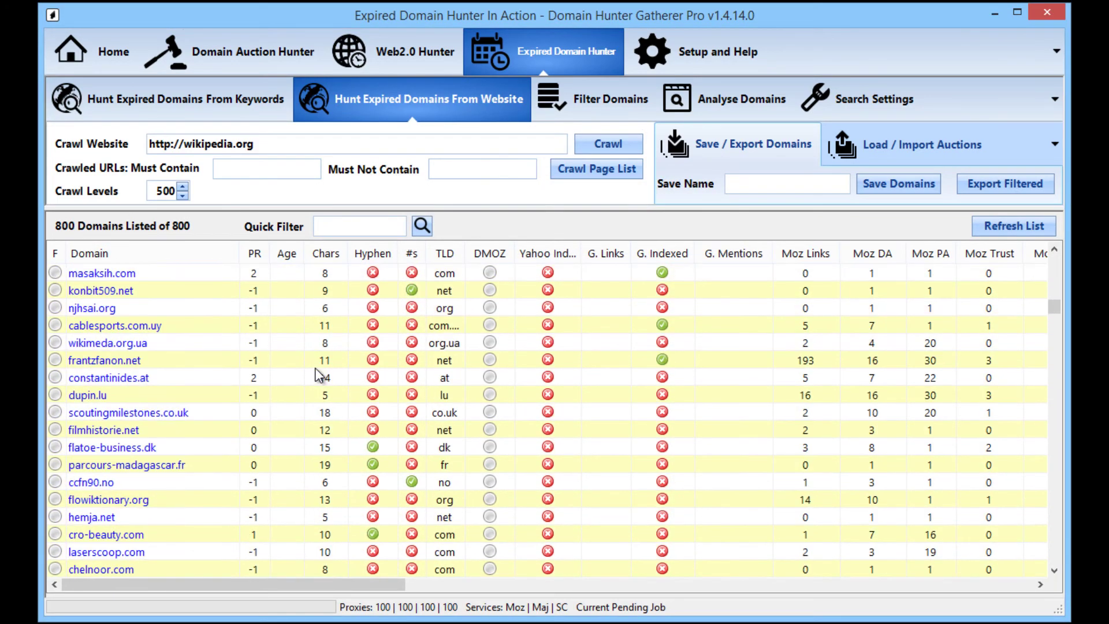
{"action": "scroll", "coordinate": [314, 373], "scroll_direction": "up", "scroll_amount": 20}
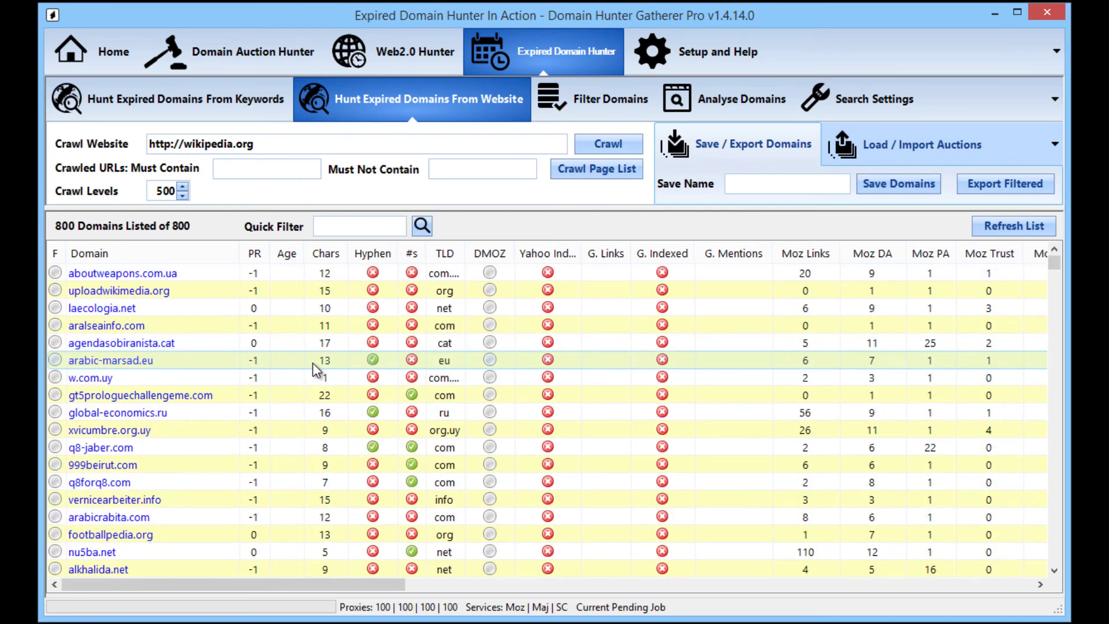
{"action": "left_click", "coordinate": [256, 255]}
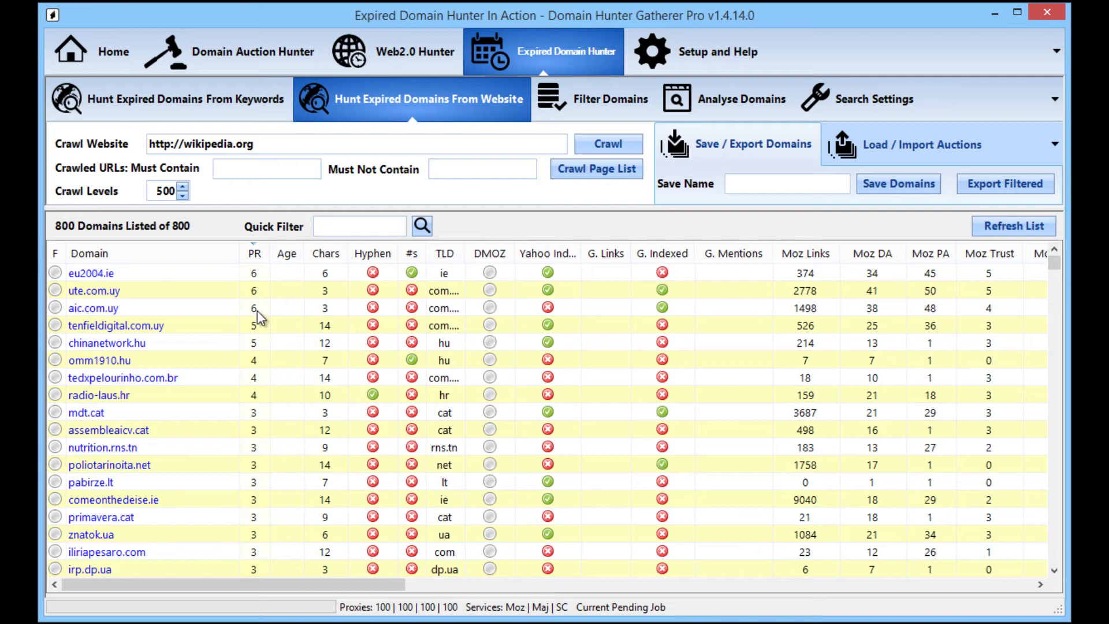
{"action": "scroll", "coordinate": [272, 399], "scroll_direction": "down", "scroll_amount": 7}
{"action": "scroll", "coordinate": [282, 318], "scroll_direction": "down", "scroll_amount": 1}
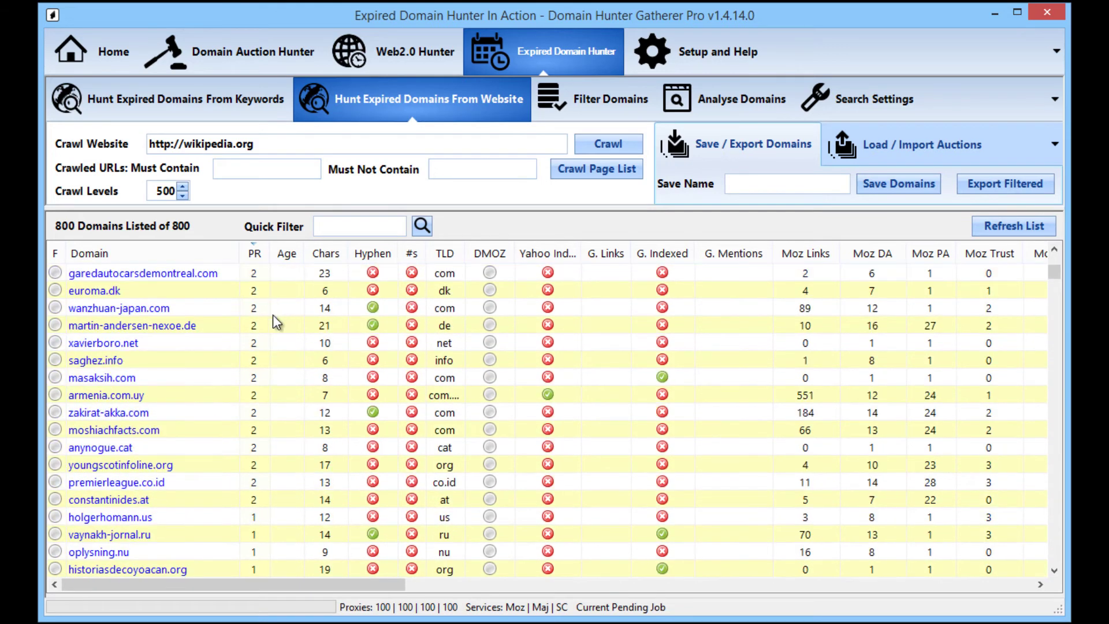
{"action": "scroll", "coordinate": [268, 439], "scroll_direction": "up", "scroll_amount": 8}
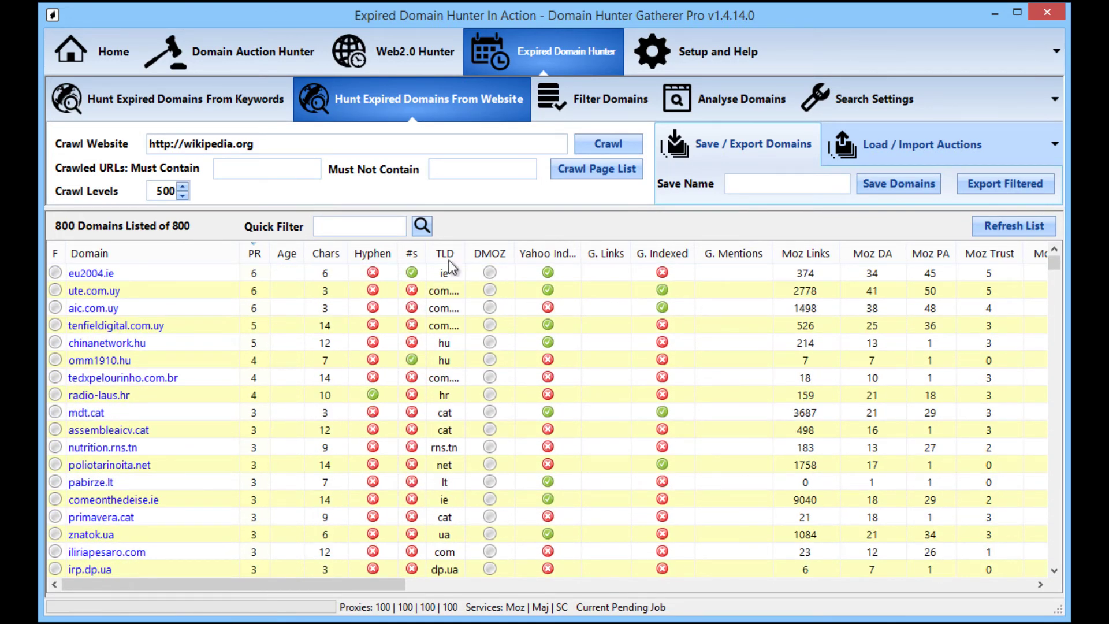
Widen the TLD column to show the full extensions and look through the domain list.
{"action": "left_click_drag", "start_coordinate": [464, 250], "coordinate": [482, 249]}
{"action": "scroll", "coordinate": [472, 320], "scroll_direction": "down", "scroll_amount": 4}
{"action": "scroll", "coordinate": [472, 319], "scroll_direction": "down", "scroll_amount": 6}
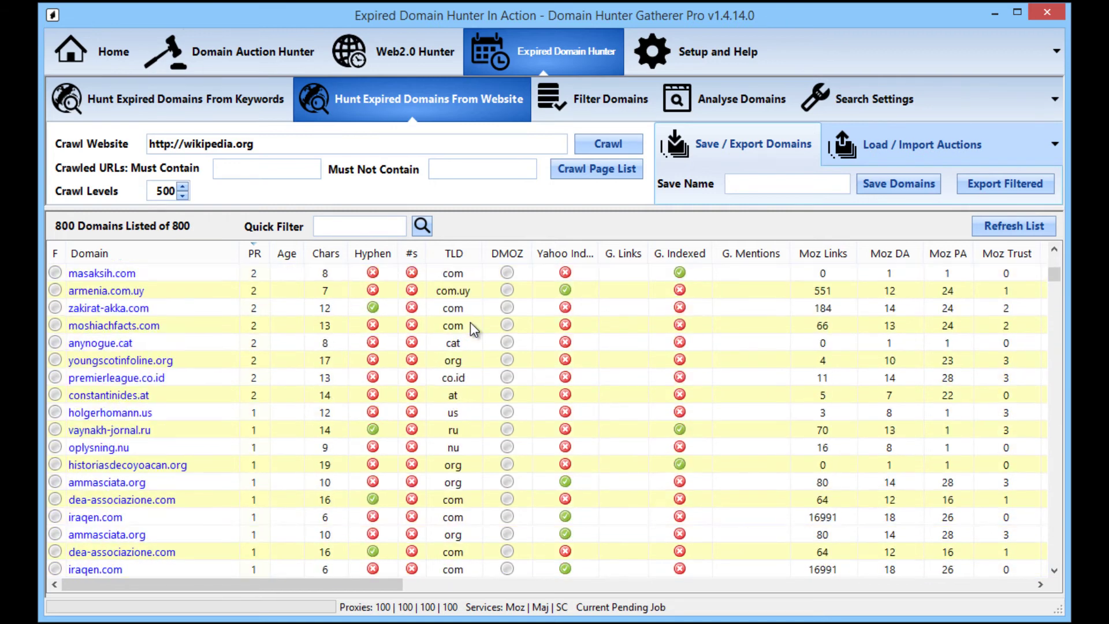
{"action": "scroll", "coordinate": [474, 323], "scroll_direction": "up", "scroll_amount": 10}
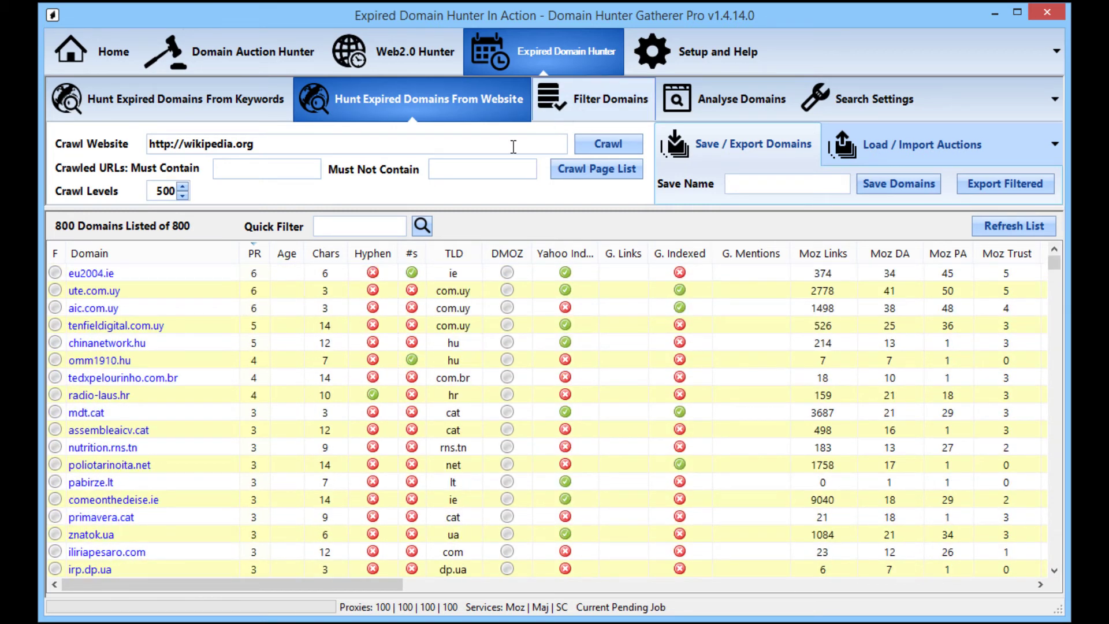
Add a TLD filter for .ie to the domain list.
{"action": "left_click", "coordinate": [552, 99]}
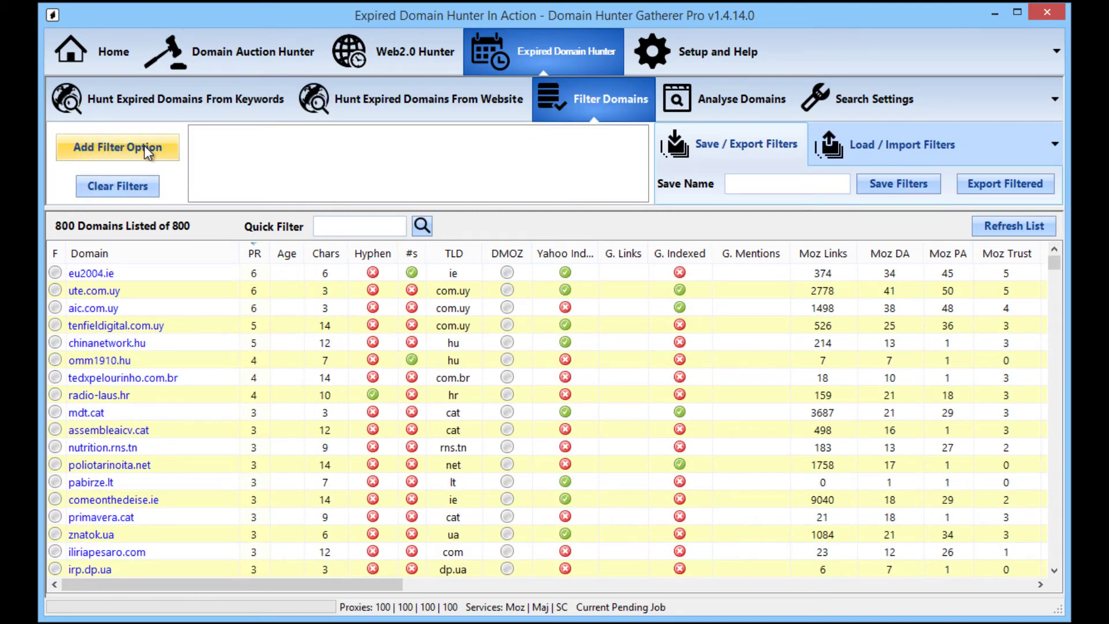
{"action": "left_click", "coordinate": [145, 148]}
{"action": "left_click", "coordinate": [578, 292]}
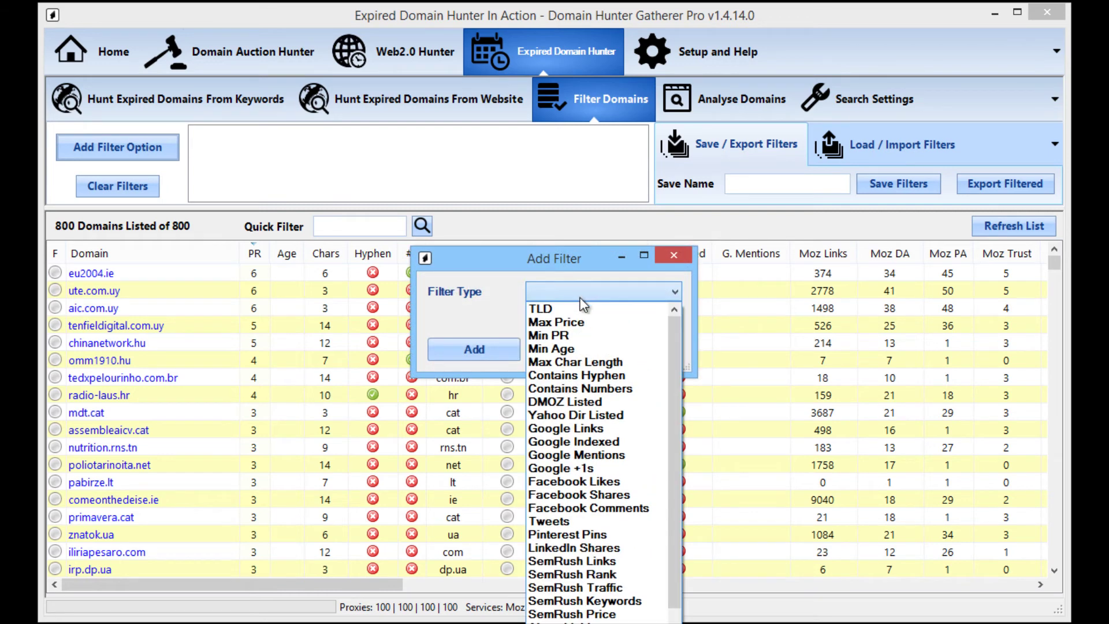
{"action": "left_click", "coordinate": [588, 307]}
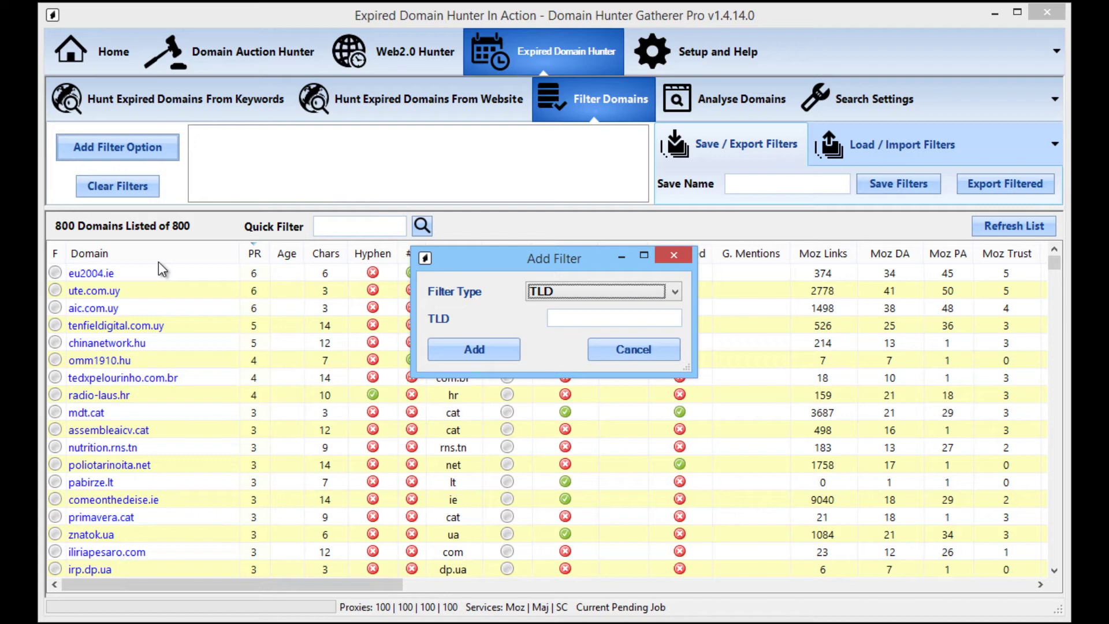
{"action": "left_click", "coordinate": [567, 315]}
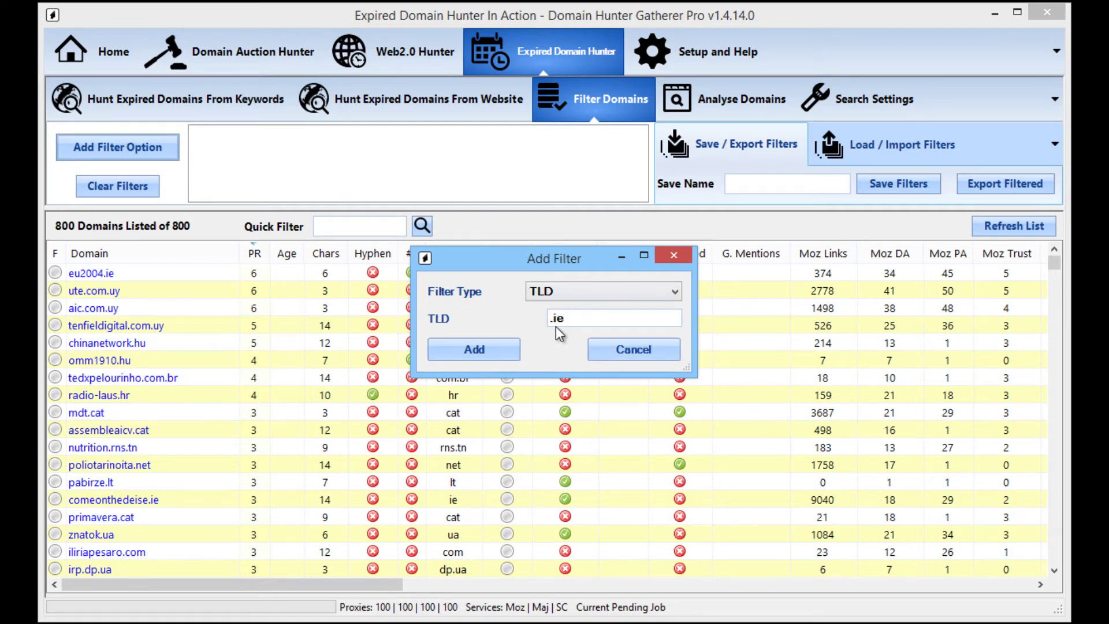
{"action": "left_click", "coordinate": [478, 346]}
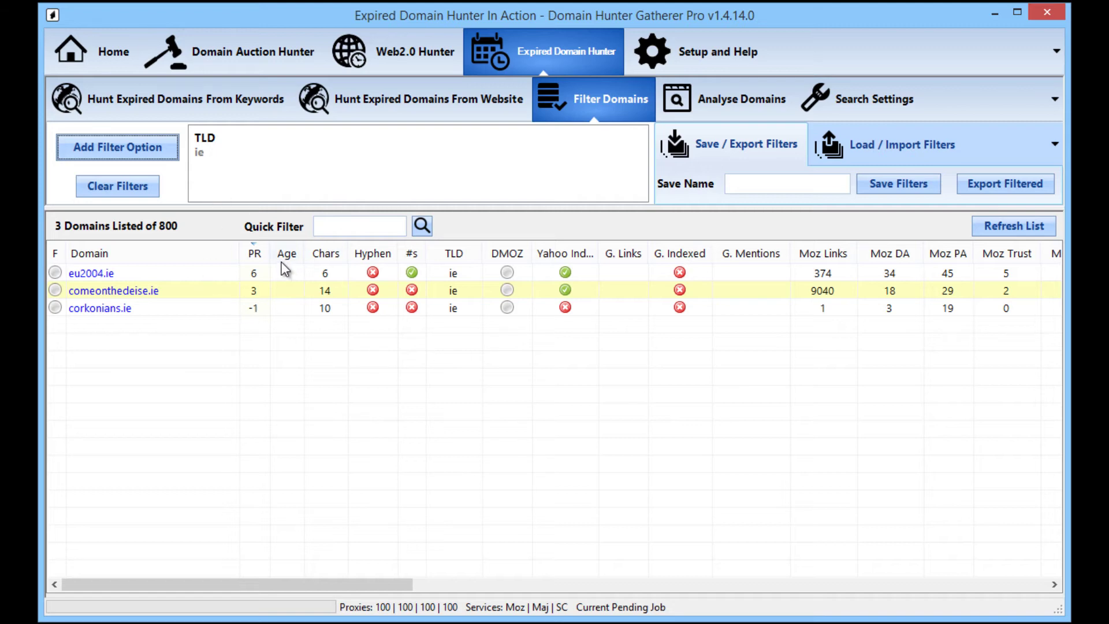
Replace the TLD filter with one for com, and clear the filters again after viewing the list.
{"action": "left_click", "coordinate": [143, 184]}
{"action": "left_click", "coordinate": [142, 147]}
{"action": "left_click", "coordinate": [563, 294]}
{"action": "left_click", "coordinate": [558, 310]}
{"action": "type", "text": "com"}
{"action": "left_click", "coordinate": [493, 346]}
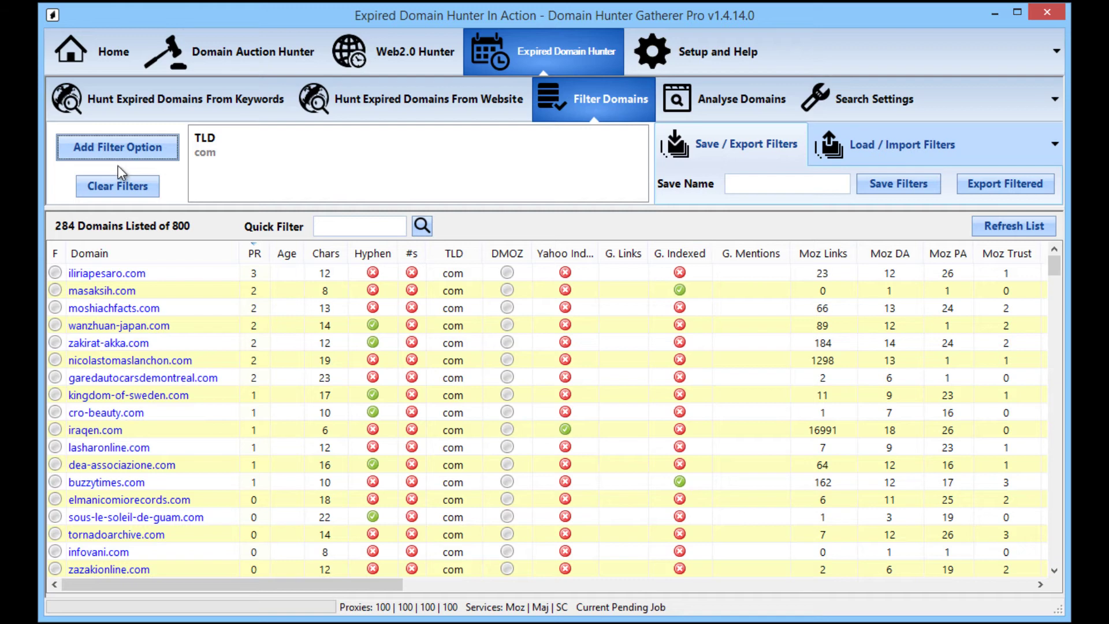
{"action": "left_click", "coordinate": [118, 185]}
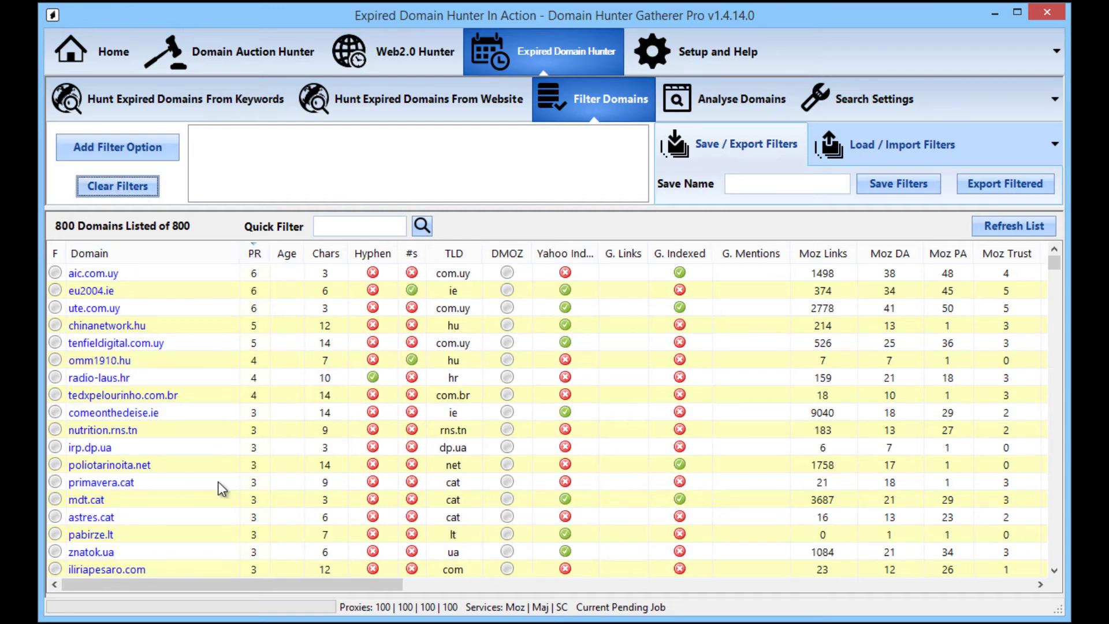
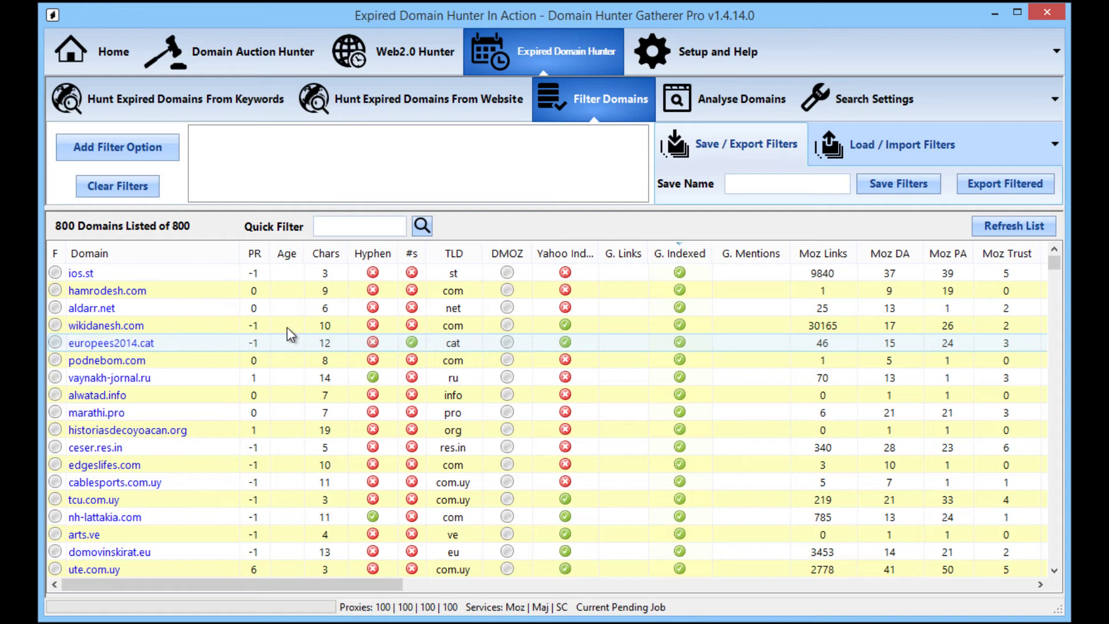
Return to the website hunt settings and sort the domains by Moz Links, highest first.
{"action": "left_click", "coordinate": [251, 111]}
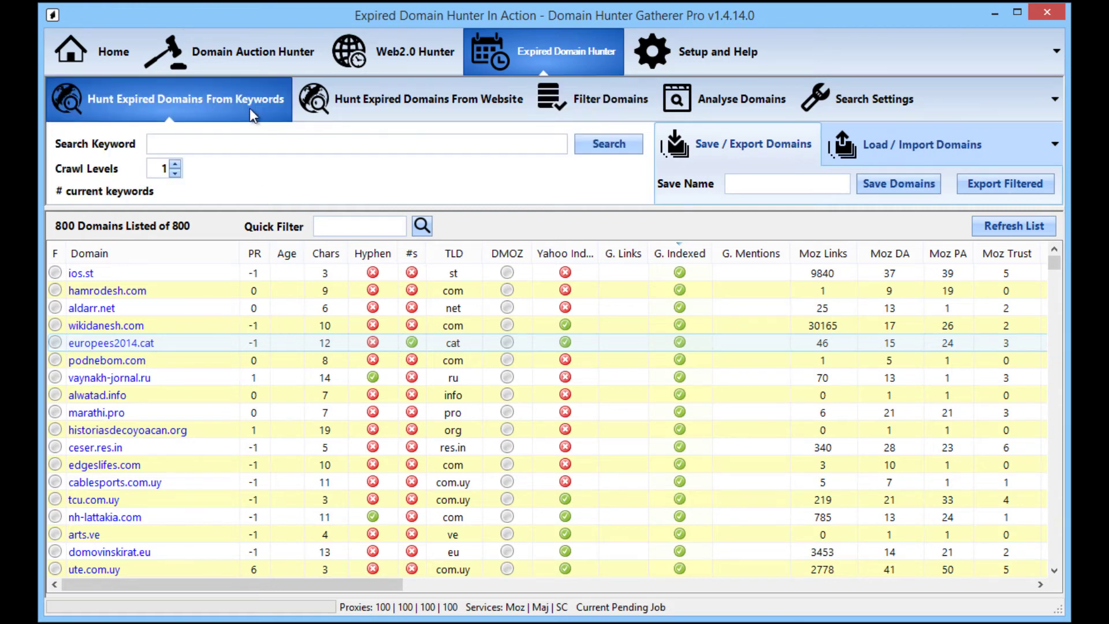
{"action": "left_click", "coordinate": [336, 102]}
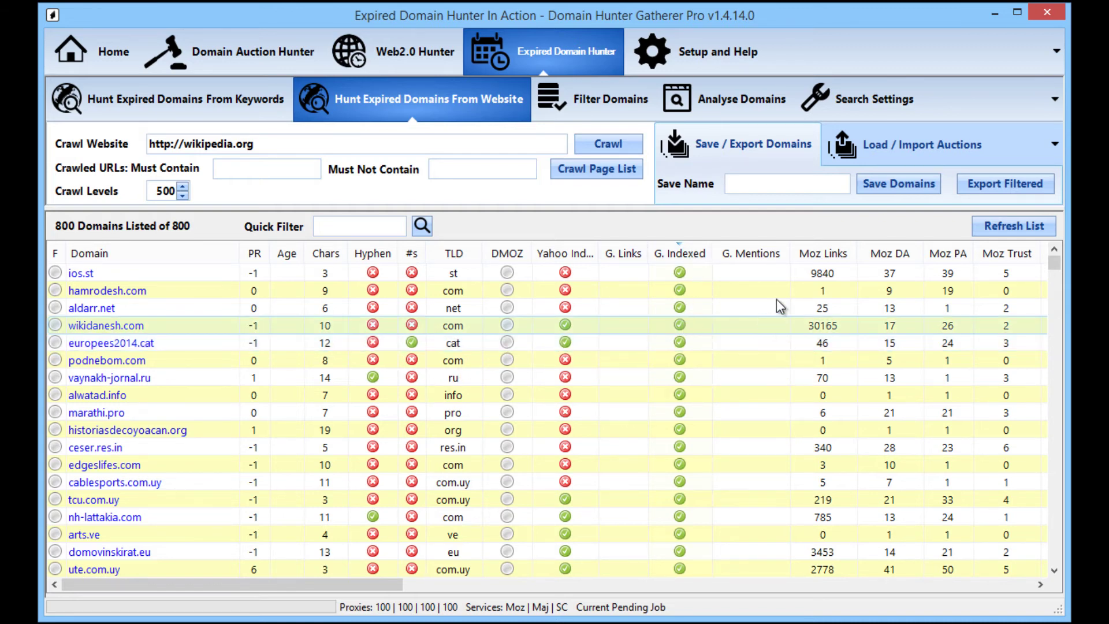
{"action": "left_click", "coordinate": [830, 256]}
{"action": "left_click", "coordinate": [830, 256]}
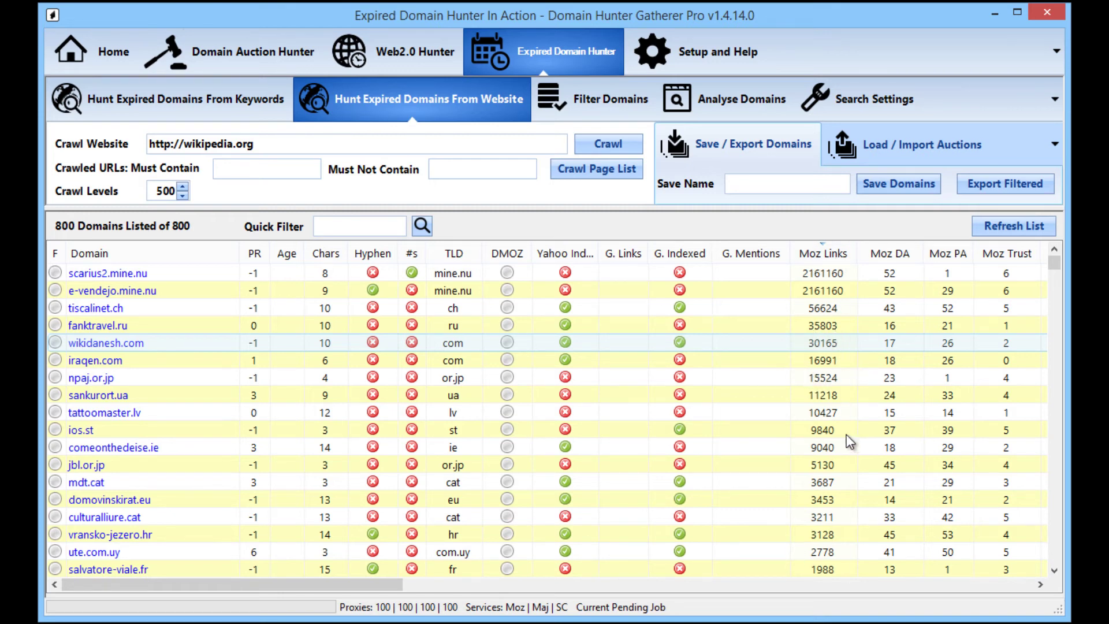
Sort the domains by Moz DA, highest first, and examine their Moz and Majestic metrics.
{"action": "left_click_drag", "start_coordinate": [399, 584], "coordinate": [640, 580]}
{"action": "left_click", "coordinate": [253, 253]}
{"action": "left_click", "coordinate": [253, 254]}
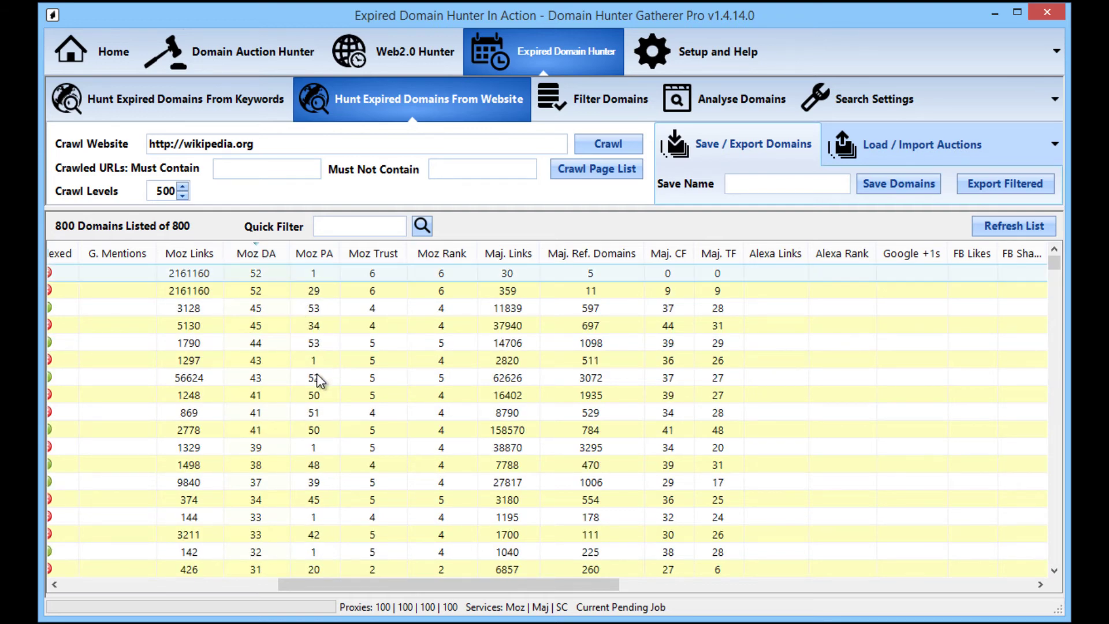
{"action": "scroll", "coordinate": [332, 439], "scroll_direction": "down", "scroll_amount": 1}
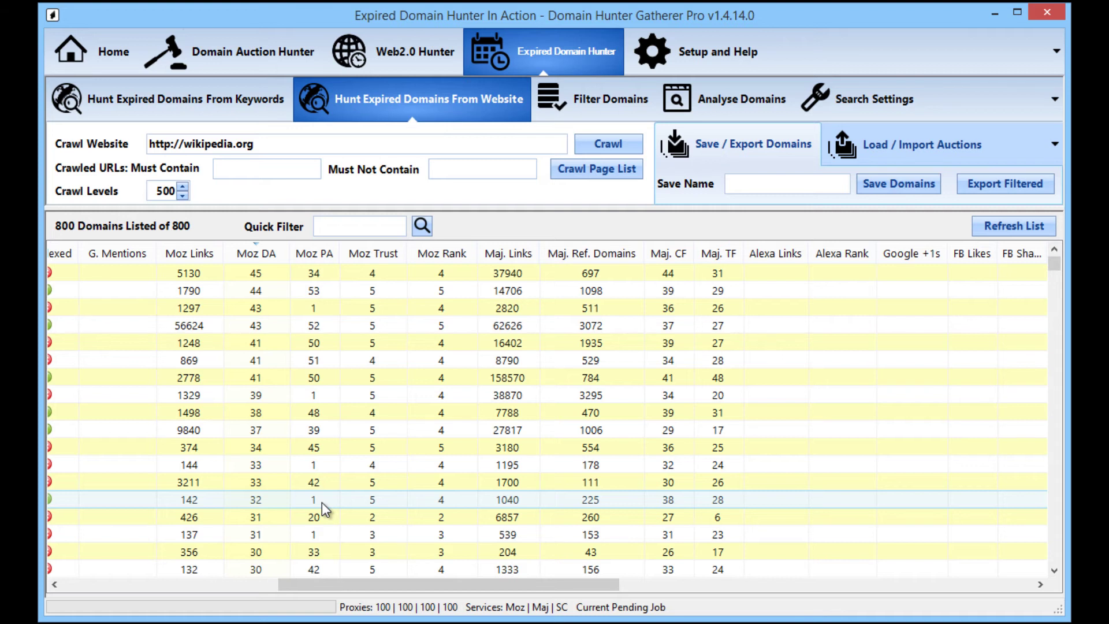
{"action": "left_click", "coordinate": [343, 306]}
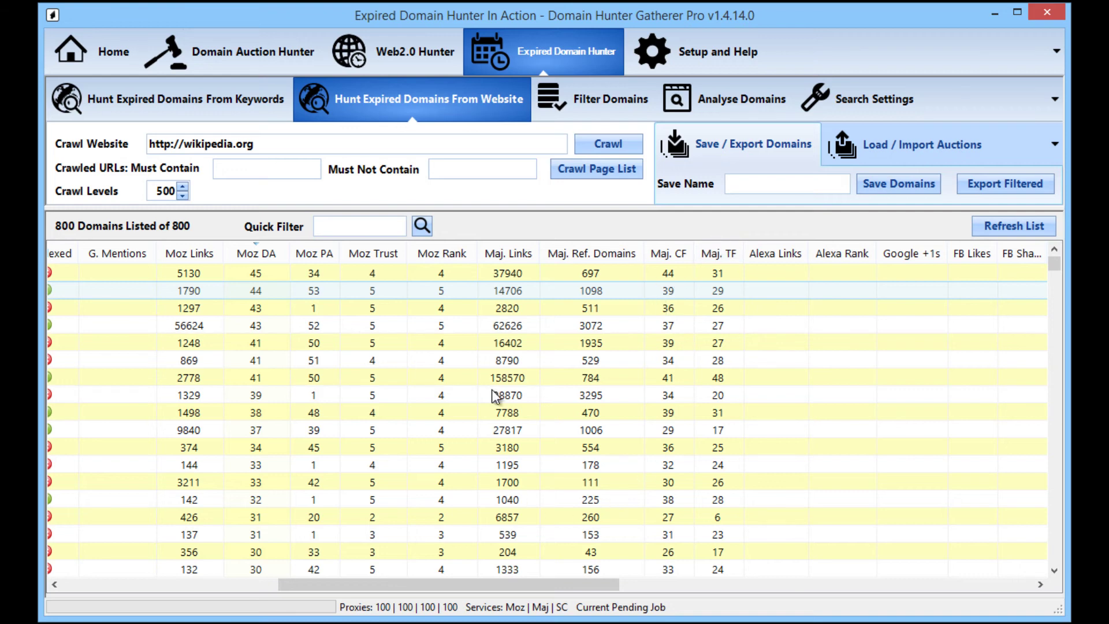
Sort the list alphabetically by domain name, and restore its original unsorted order.
{"action": "left_click_drag", "start_coordinate": [380, 586], "coordinate": [162, 586]}
{"action": "left_click", "coordinate": [139, 254]}
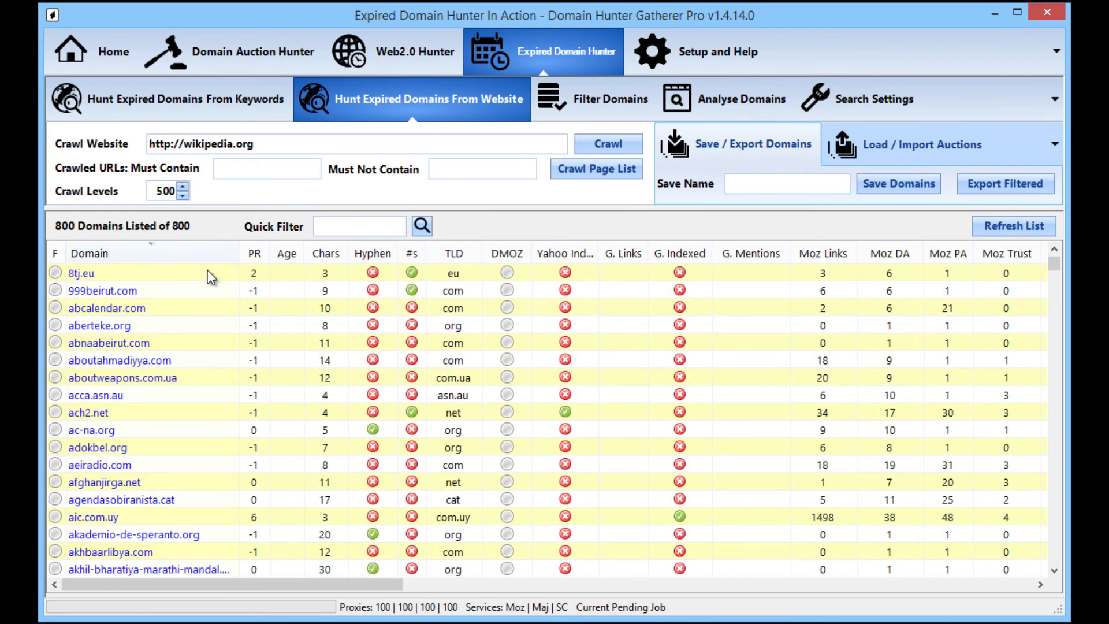
{"action": "right_click", "coordinate": [324, 342]}
{"action": "left_click", "coordinate": [431, 457]}
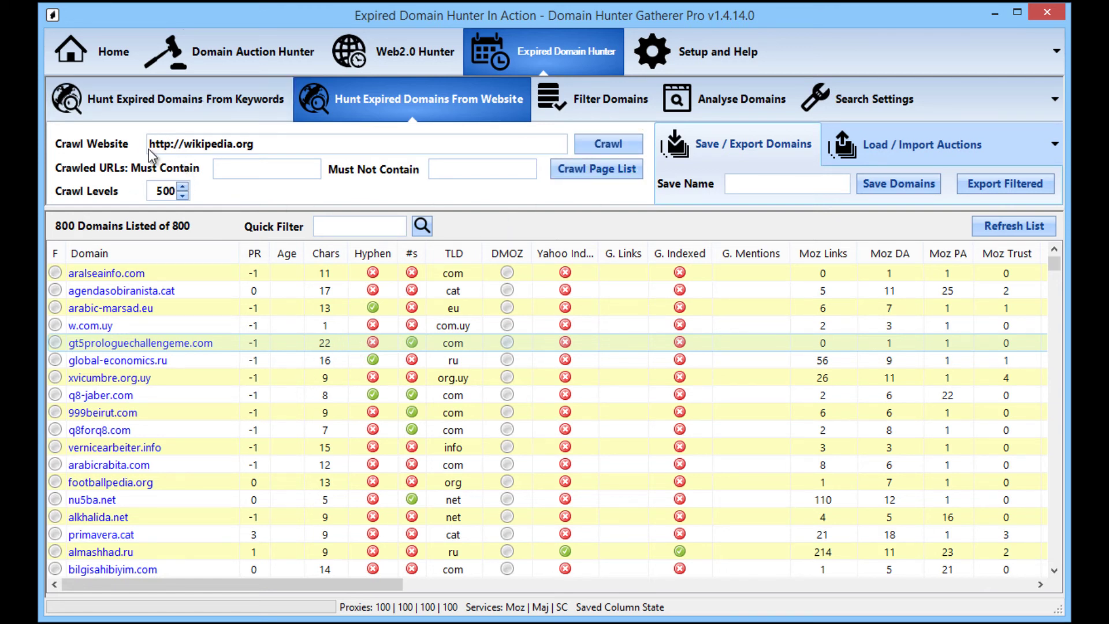
{"action": "left_click_drag", "start_coordinate": [150, 144], "coordinate": [254, 144]}
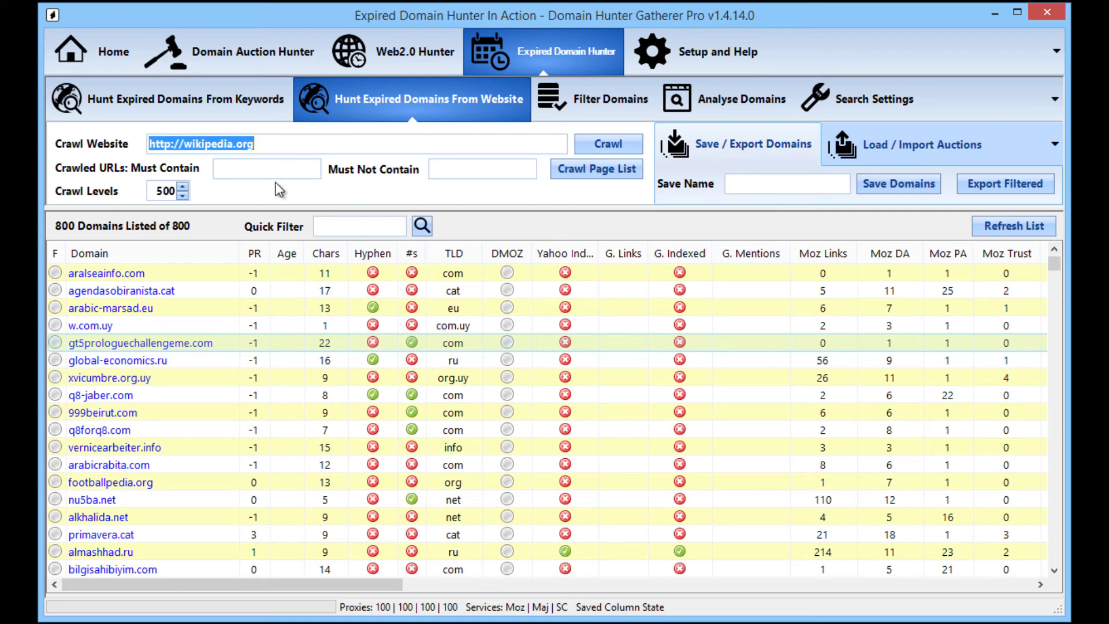
{"action": "double_click", "coordinate": [159, 190]}
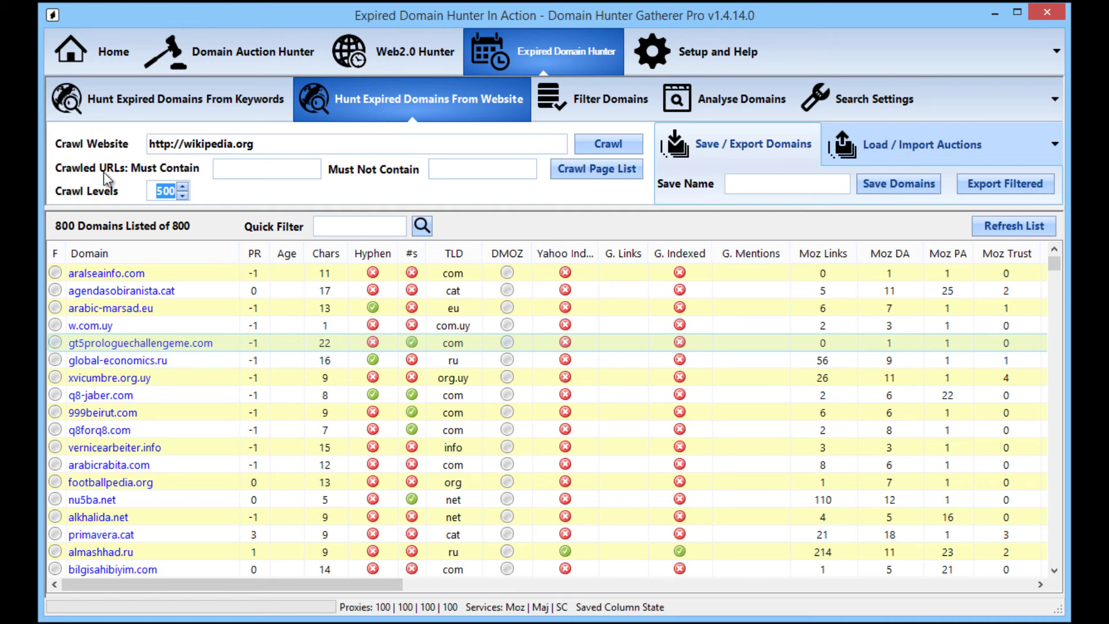
{"action": "type", "text": "0"}
View the Web2.0 Hunter and Domain Auction Hunter sections, and return to the Expired Domain Hunter.
{"action": "left_click", "coordinate": [399, 50]}
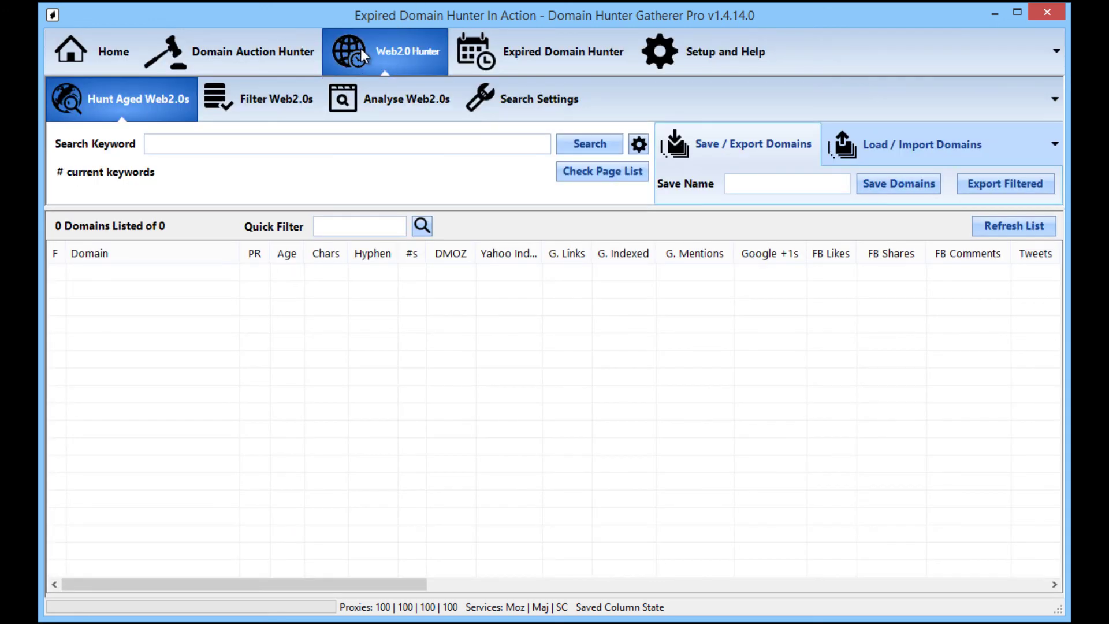
{"action": "left_click", "coordinate": [217, 60]}
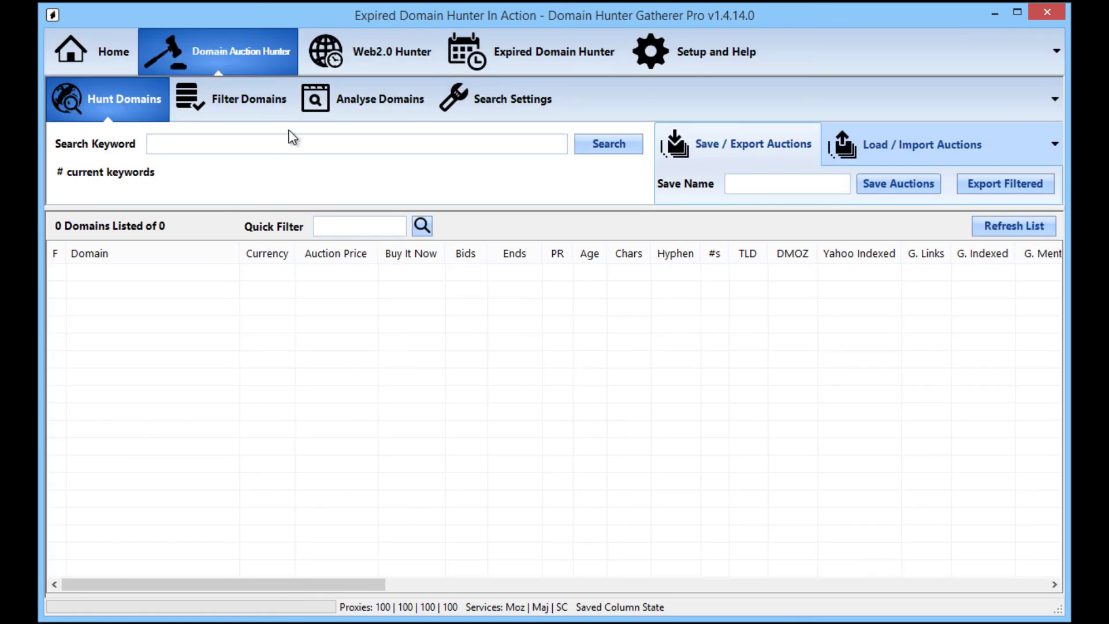
{"action": "left_click", "coordinate": [545, 51]}
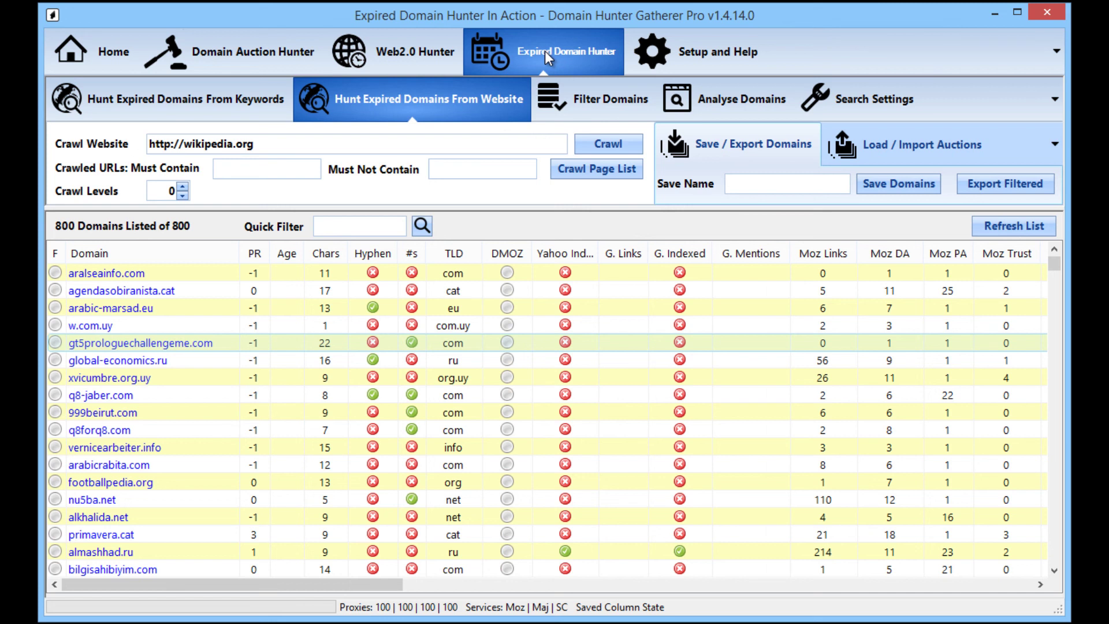